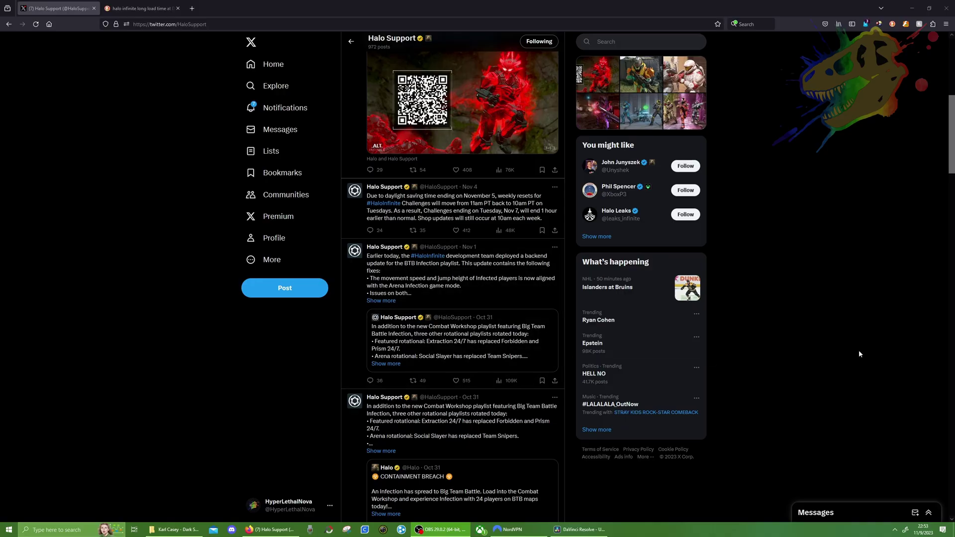
Step: Scroll Halo Support's feed to the Oct 26 and Oct 31 posts recommending NVIDIA driver 537.58
scroll(858, 353, "down", 2)
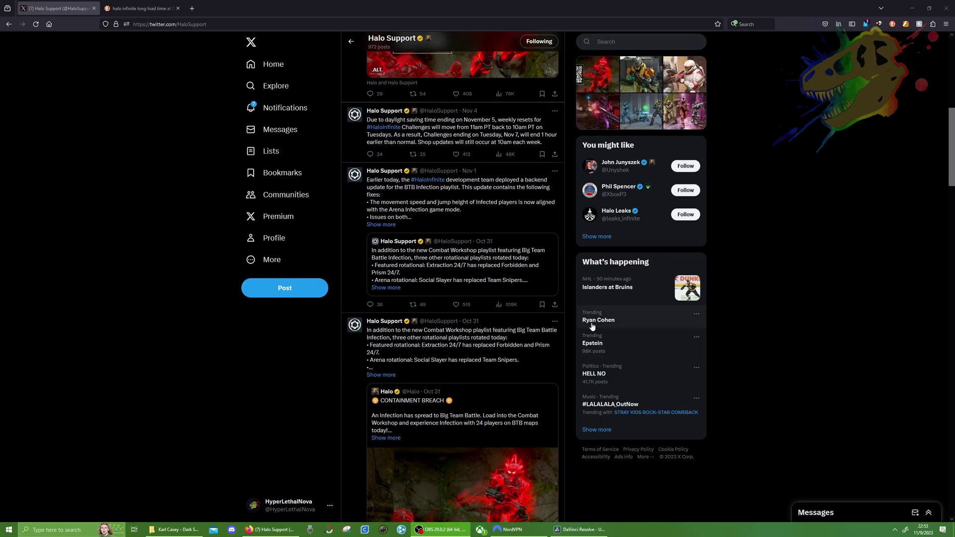
scroll(517, 273, "down", 10)
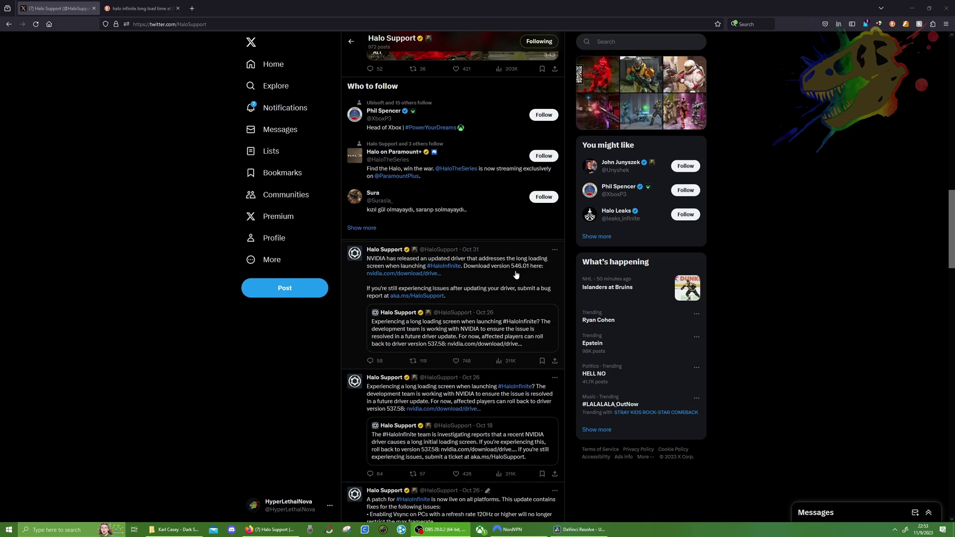
scroll(515, 275, "down", 5)
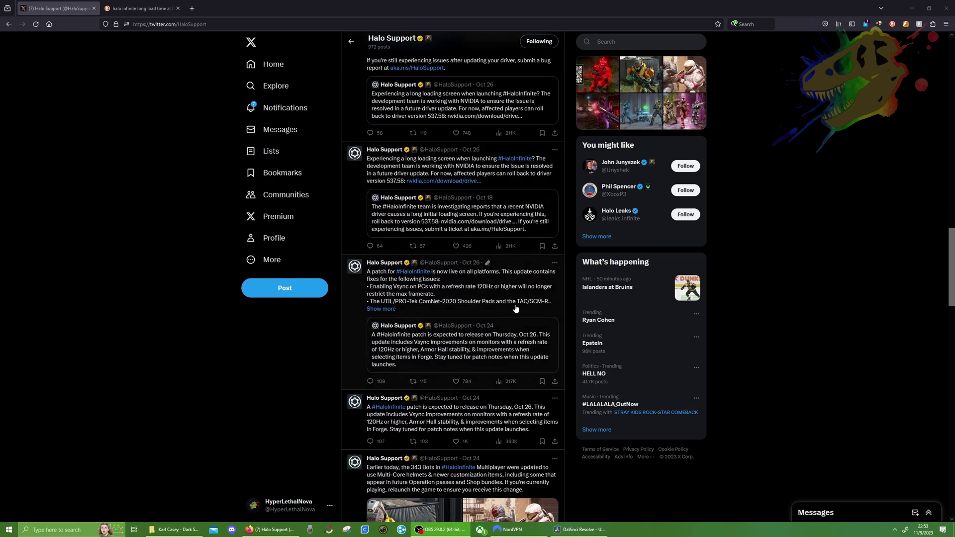
scroll(516, 309, "down", 1)
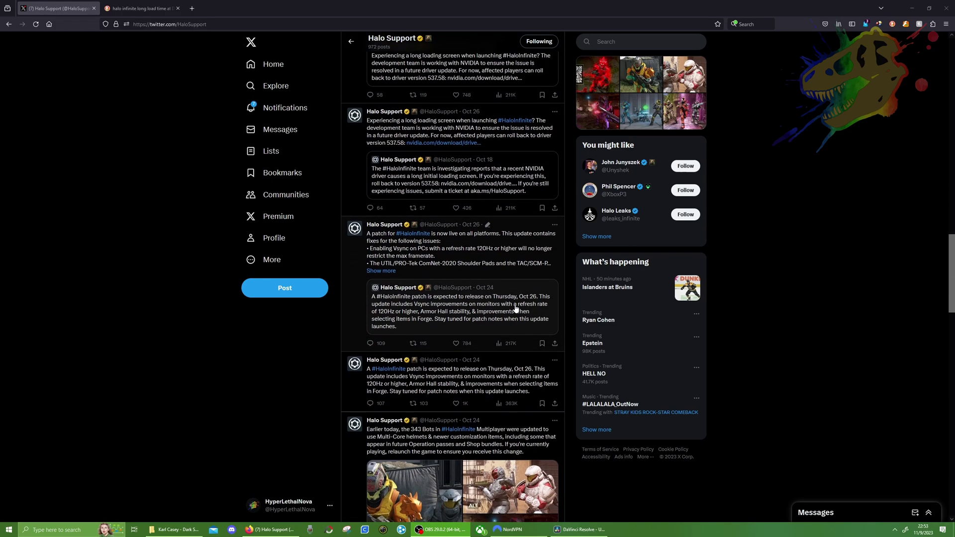
scroll(514, 306, "up", 3)
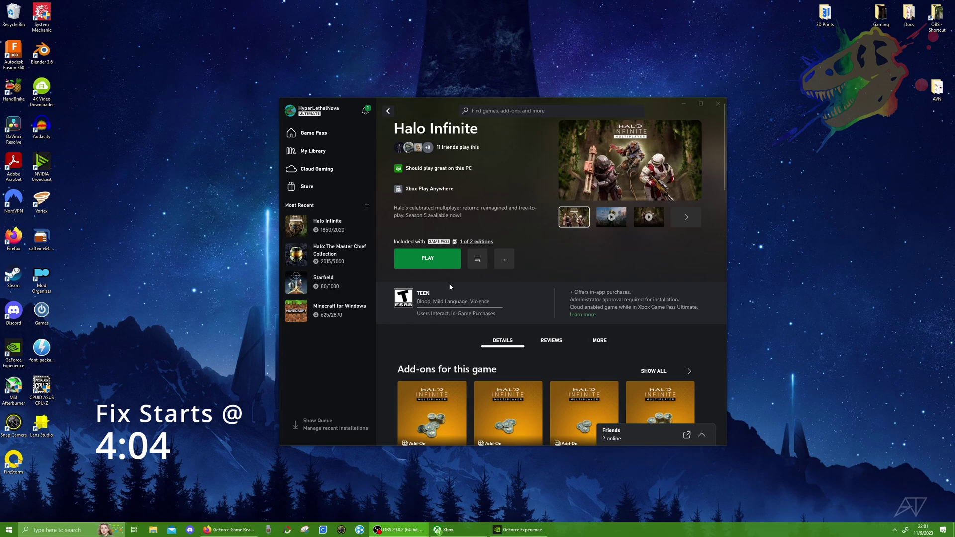
Step: Launch Halo Infinite with PLAY and wait on its loading screen
left_click(425, 265)
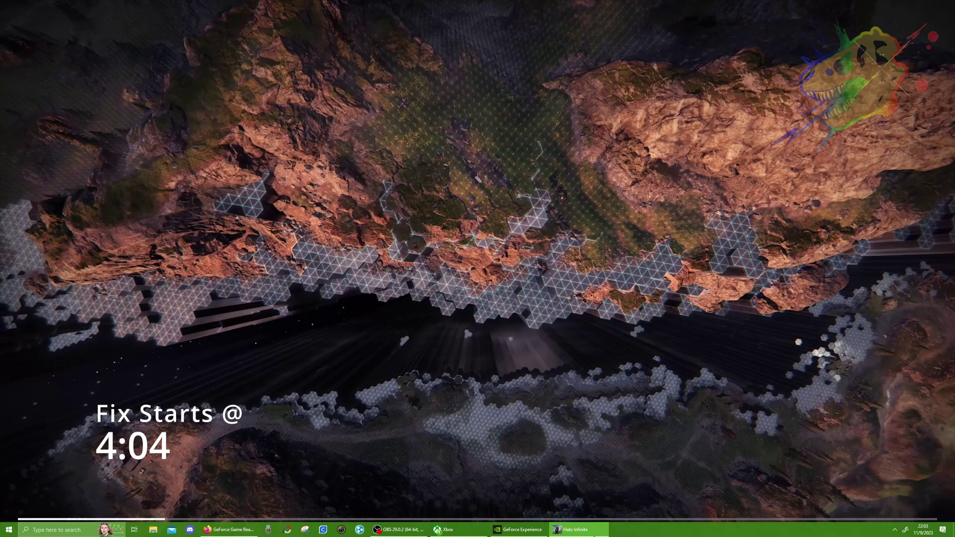
Step: Close the Halo Infinite window from its taskbar button and minimize the Xbox app
right_click(577, 529)
left_click(598, 517)
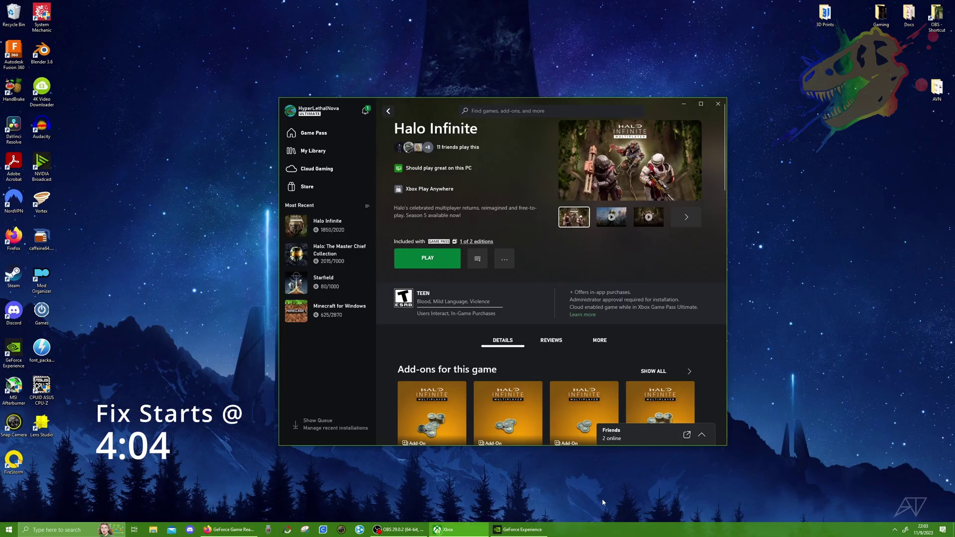
left_click(683, 104)
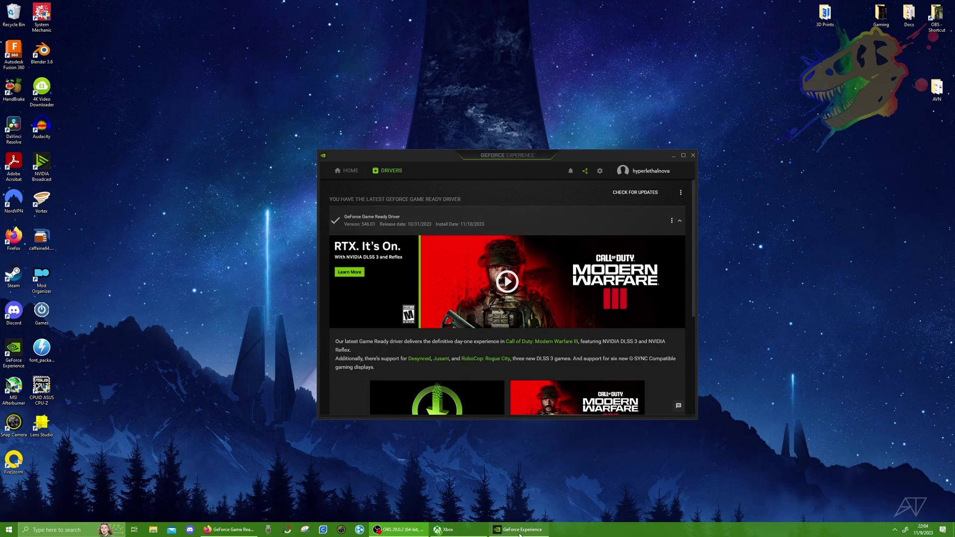
Step: Review the Game Ready Driver 537.58 page and its supported GPUs, then download the installer
left_click(253, 528)
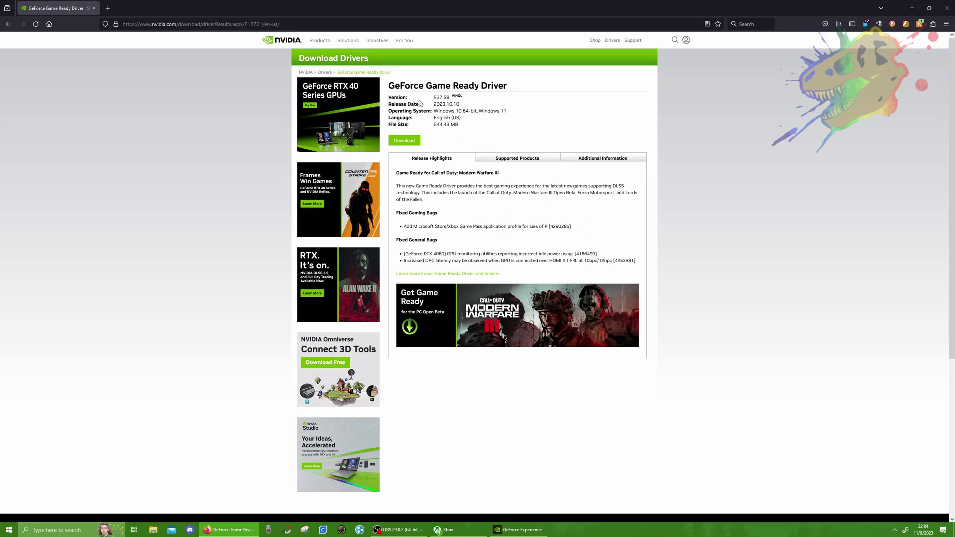
left_click_drag(389, 88, 492, 88)
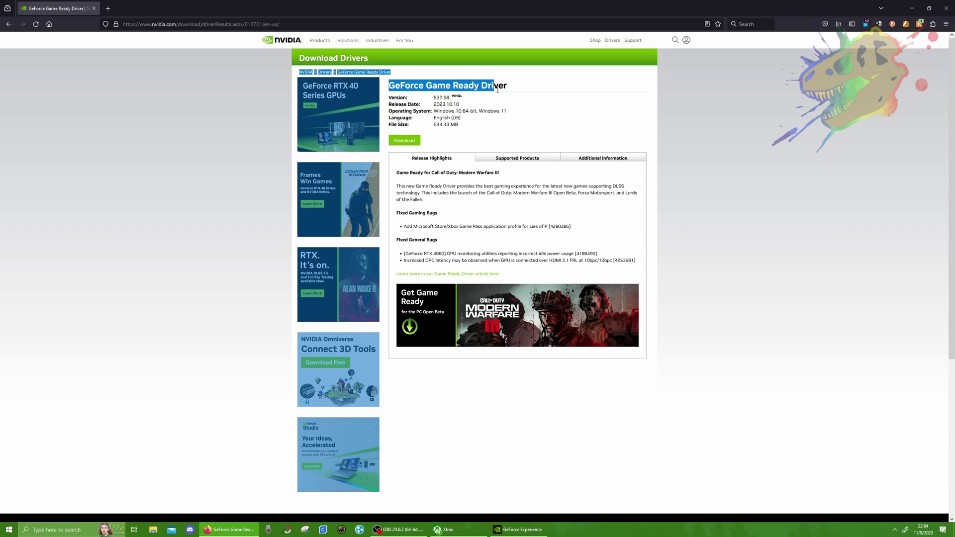
left_click(491, 100)
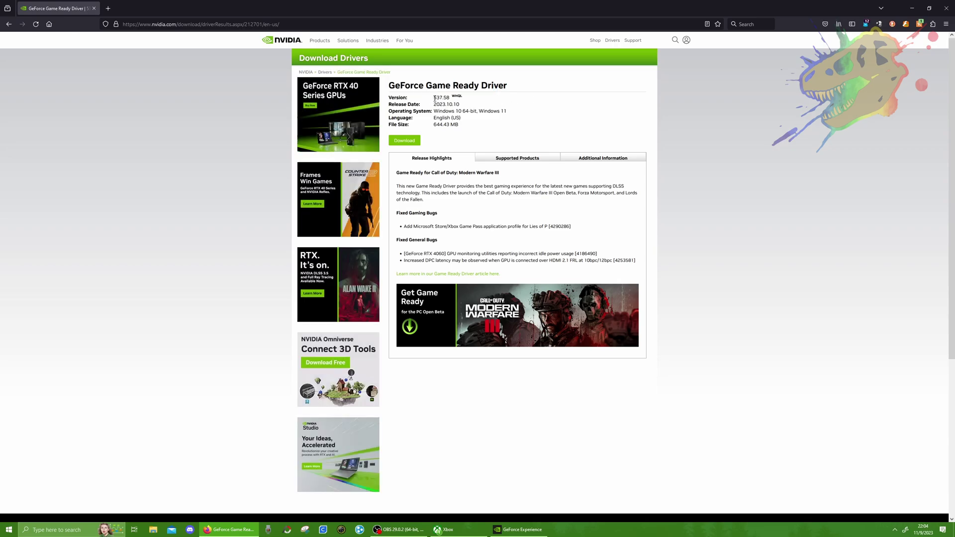
left_click_drag(434, 98, 460, 105)
left_click(555, 159)
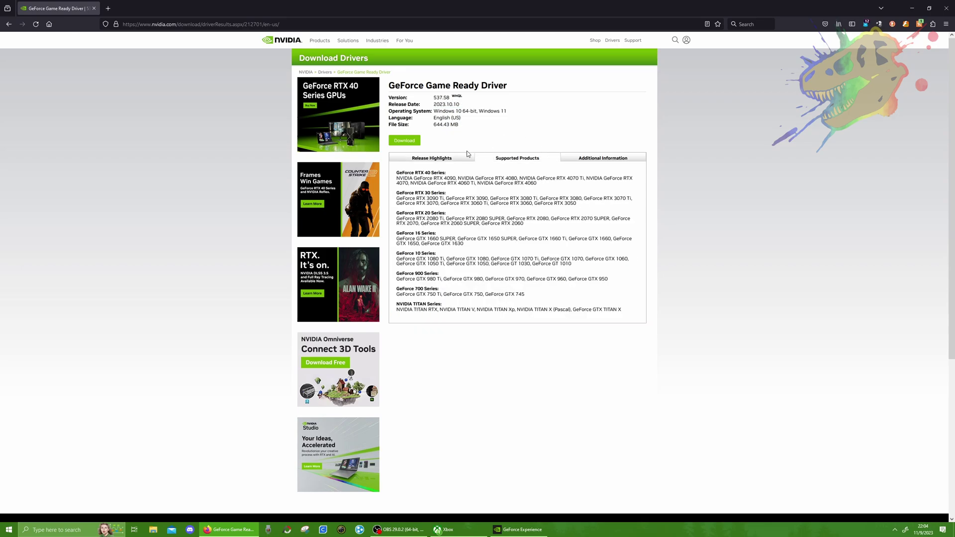
left_click(415, 141)
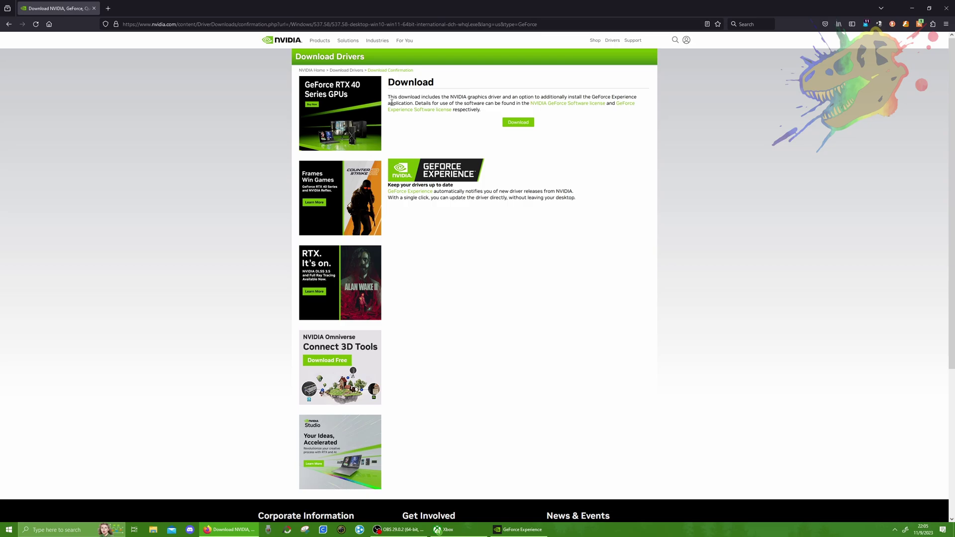
left_click(514, 123)
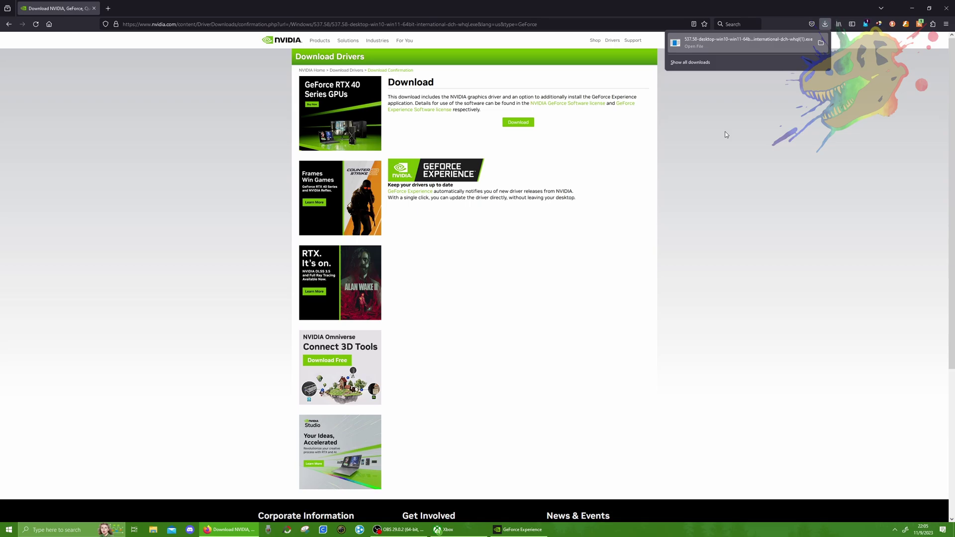
Step: Dismiss Firefox's downloads list and fully close GeForce Experience
left_click(796, 43)
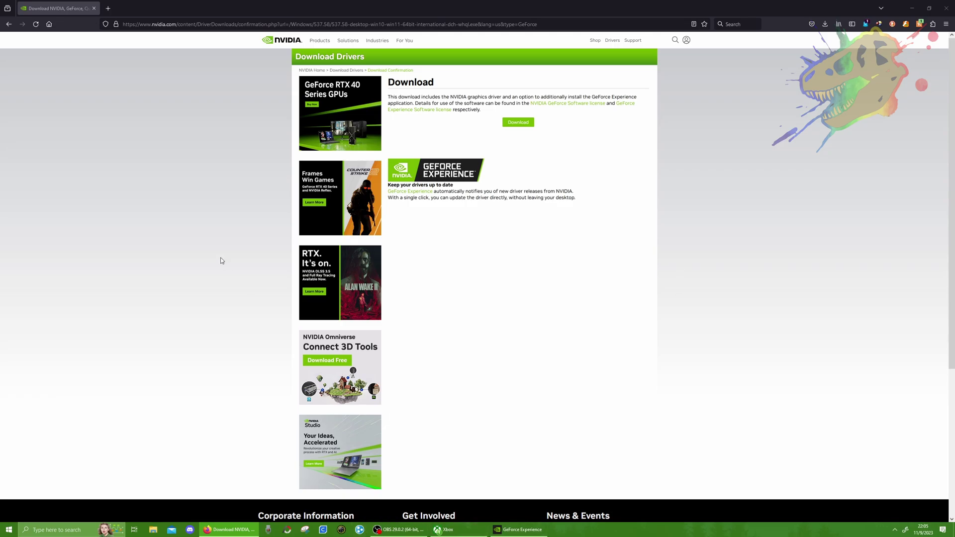
left_click(521, 529)
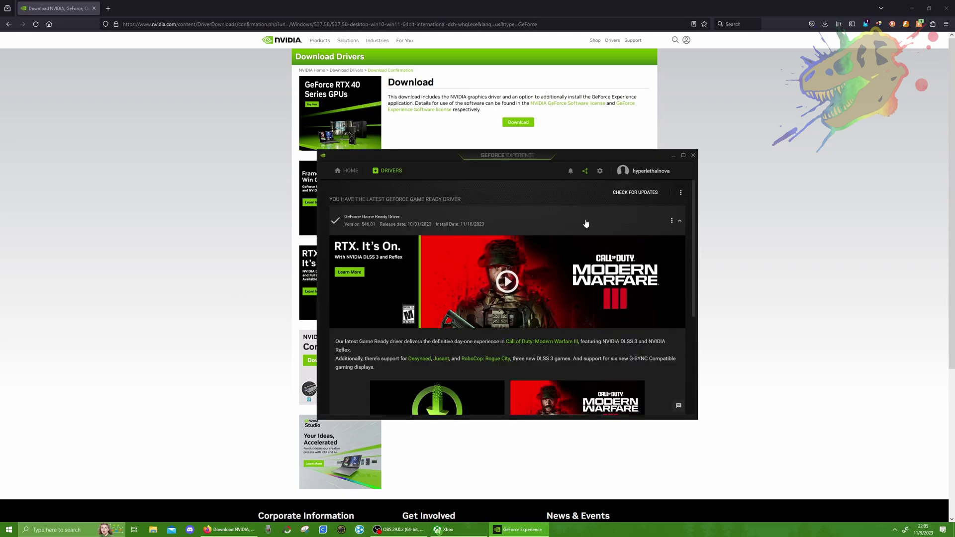
left_click(693, 156)
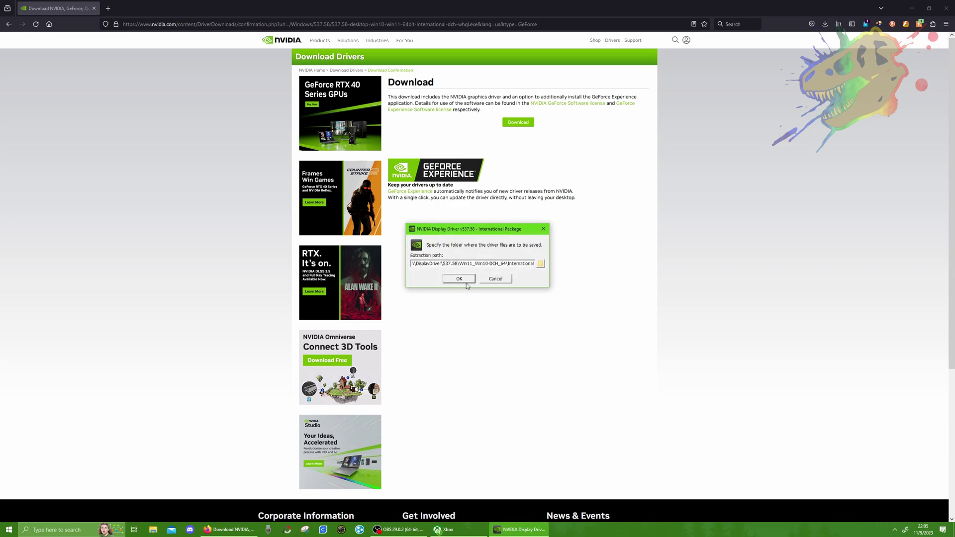
Step: Accept the default extraction folder to unpack the 537.58 driver files
left_click(466, 282)
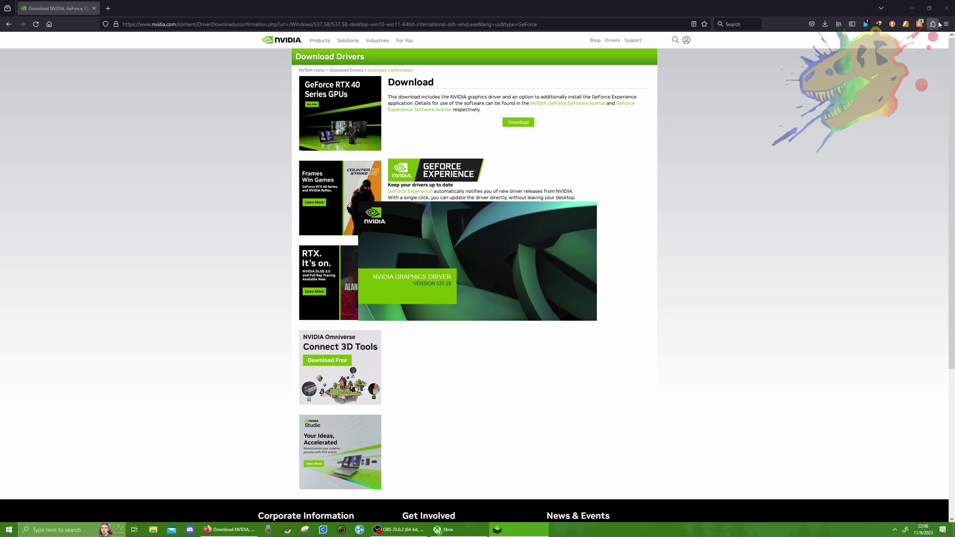
Step: Close Firefox, accept the licence, and run a Custom clean installation of driver 537.58
left_click(945, 8)
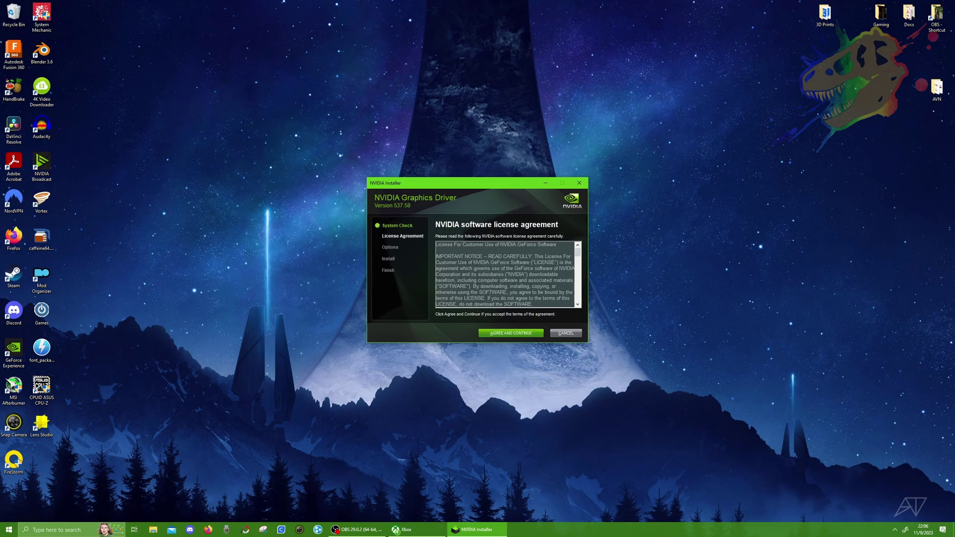
left_click(509, 334)
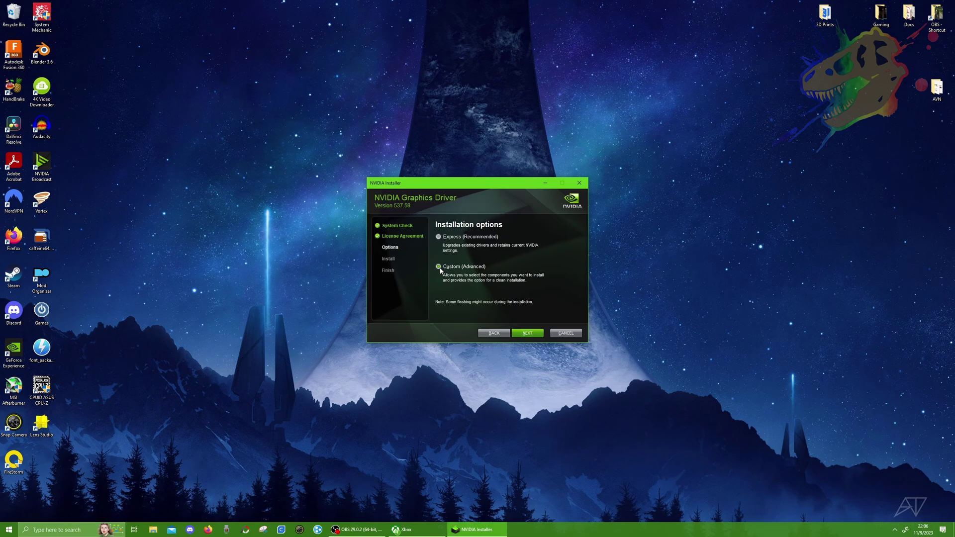
left_click(532, 335)
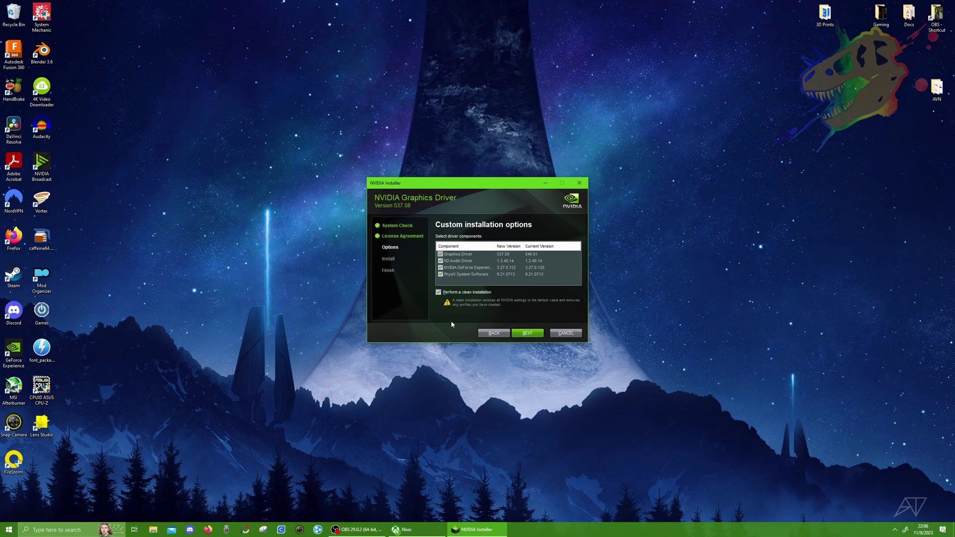
left_click(539, 335)
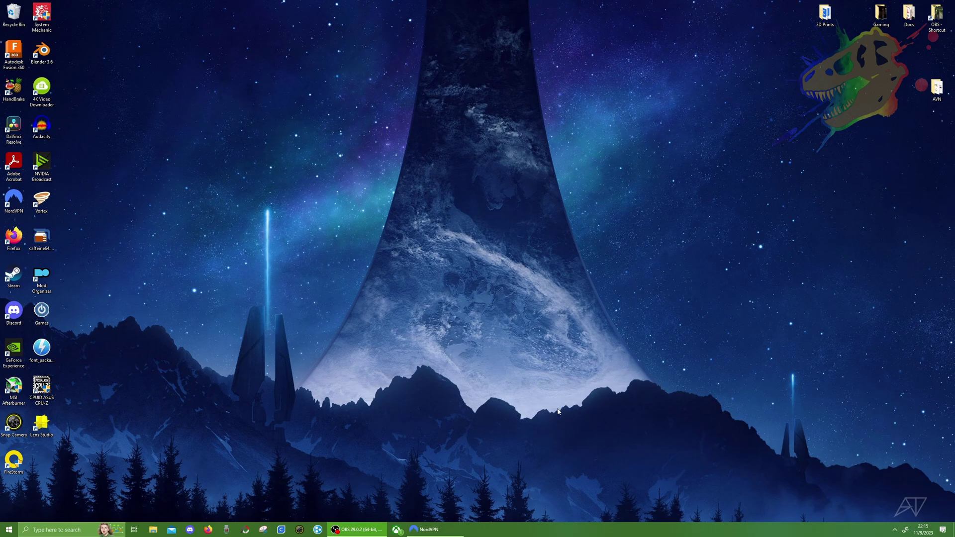
Step: Find GeForce Experience via Start search and open its General settings showing driver 537.58
left_click(893, 531)
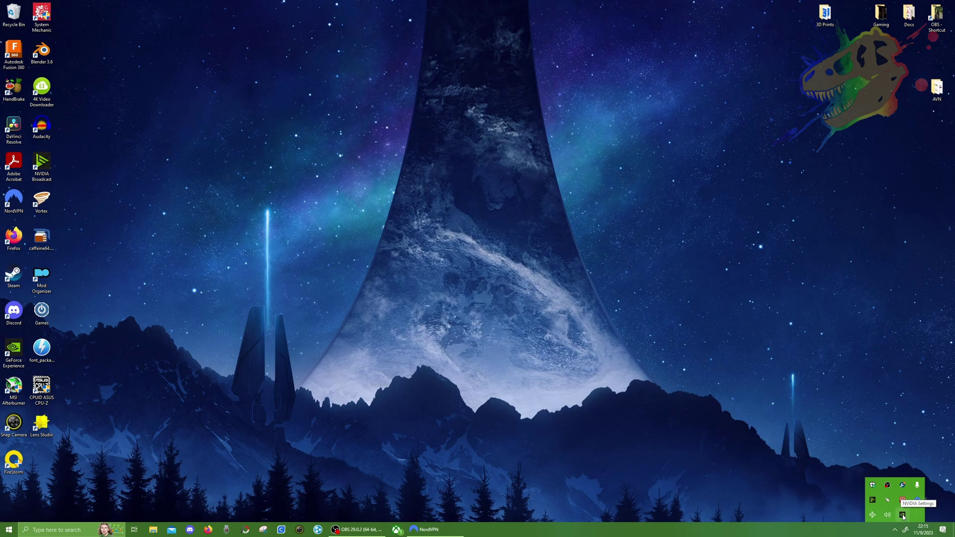
left_click(609, 433)
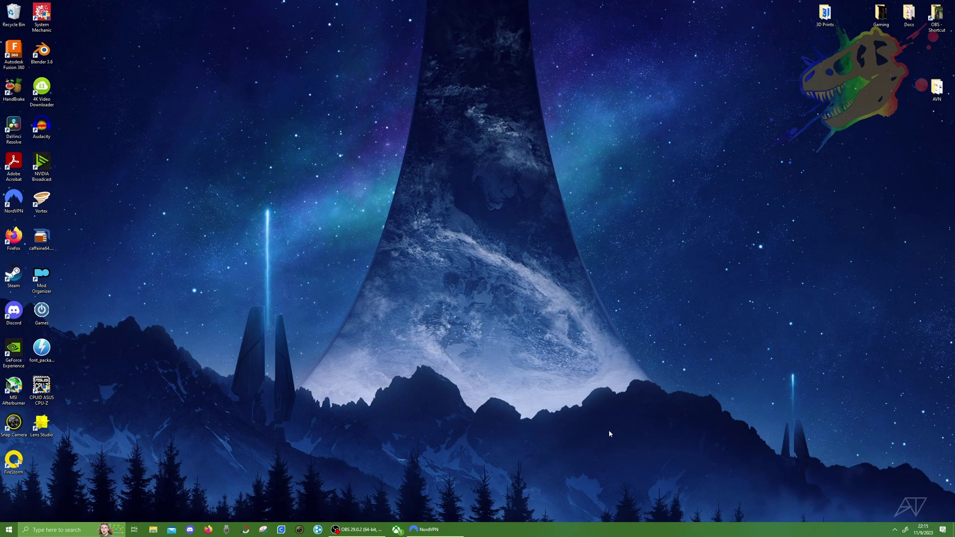
left_click(65, 534)
type("gefr")
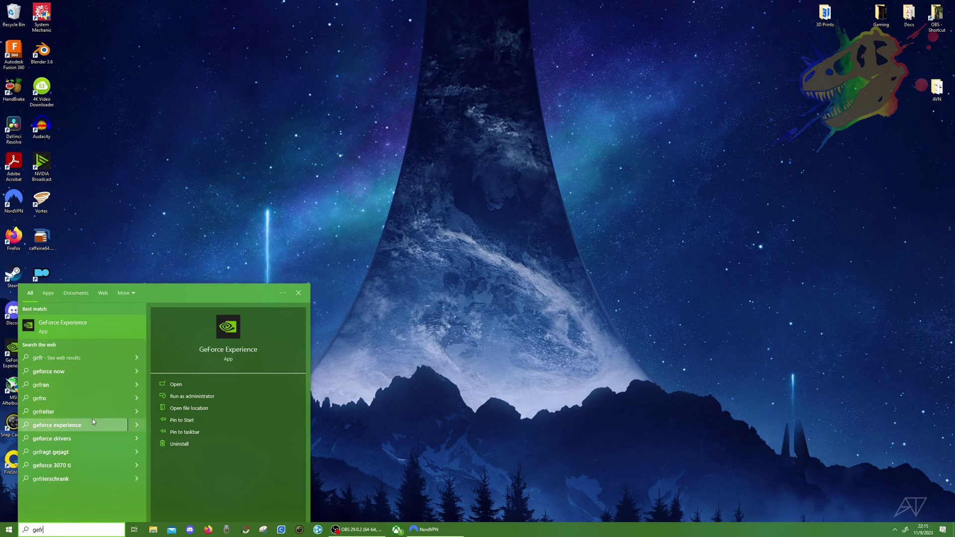
key("BackSpace")
left_click(85, 327)
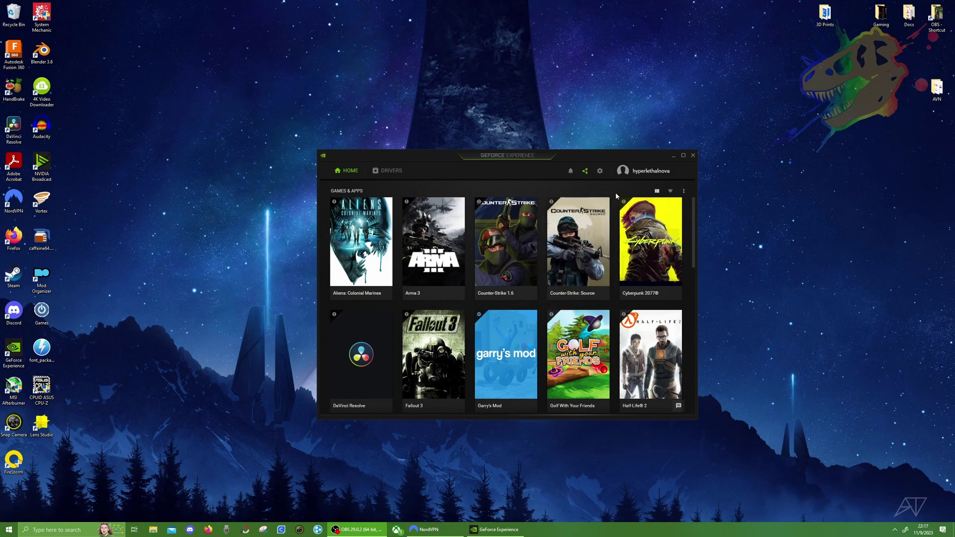
left_click(599, 172)
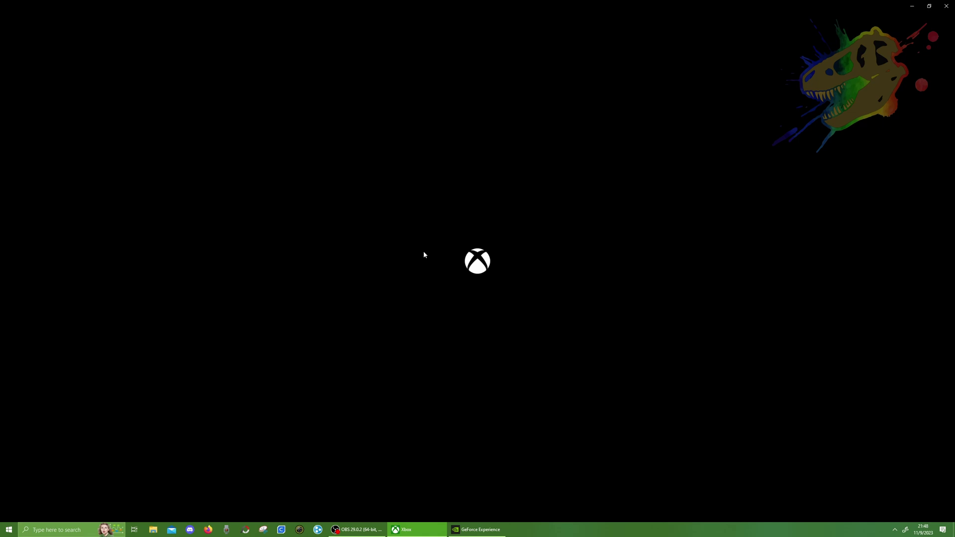
Step: Restore the Xbox window and launch Halo Infinite from Most Recent
left_click_drag(604, 5, 566, 121)
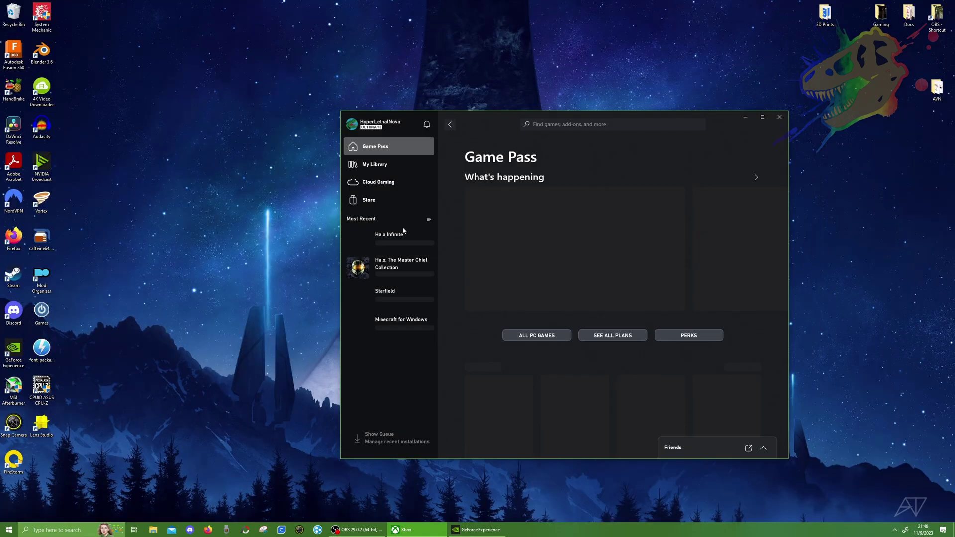
left_click(372, 239)
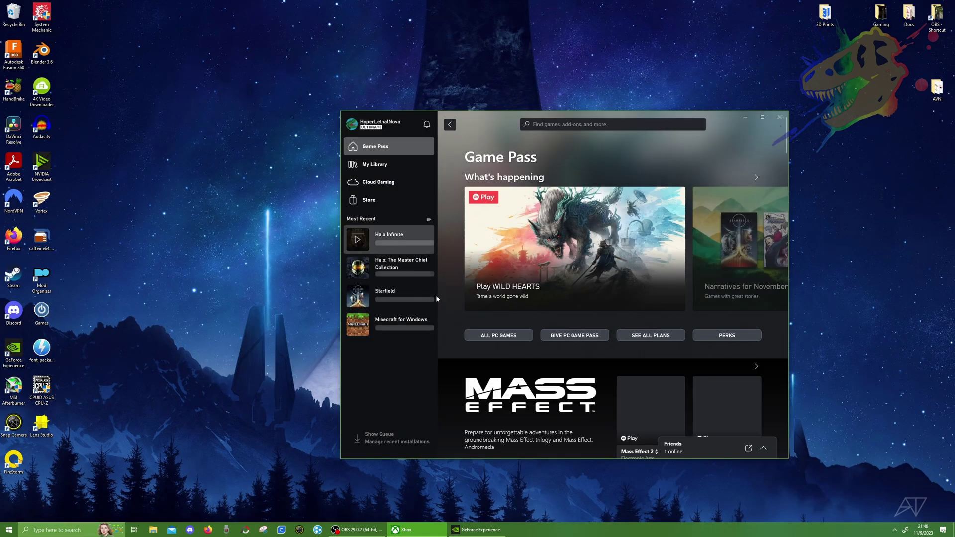
left_click(482, 272)
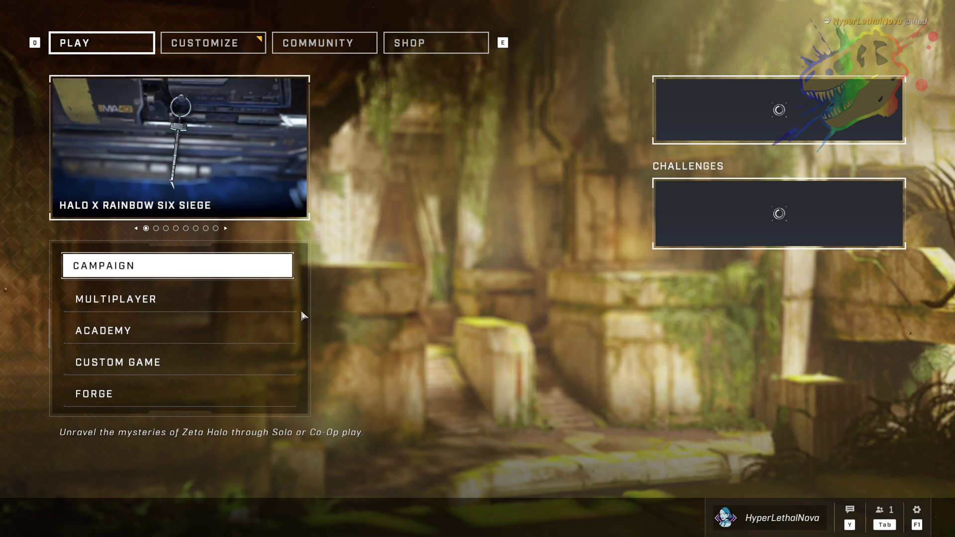
Step: Choose CAMPAIGN in the Play menu and confirm the Launch Campaign dialog
left_click(209, 268)
left_click(473, 317)
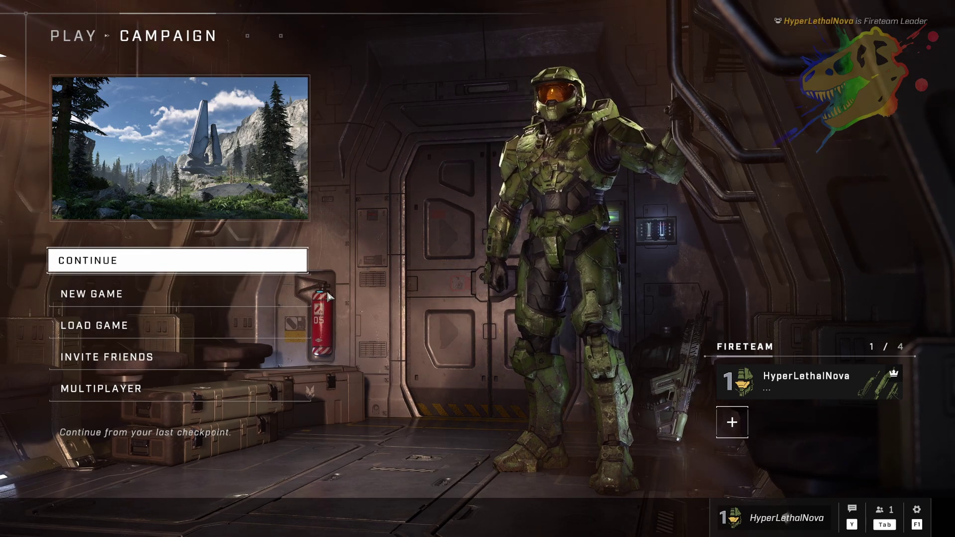
Step: Continue the Halo Infinite campaign from the last checkpoint and let the level load
left_click(212, 269)
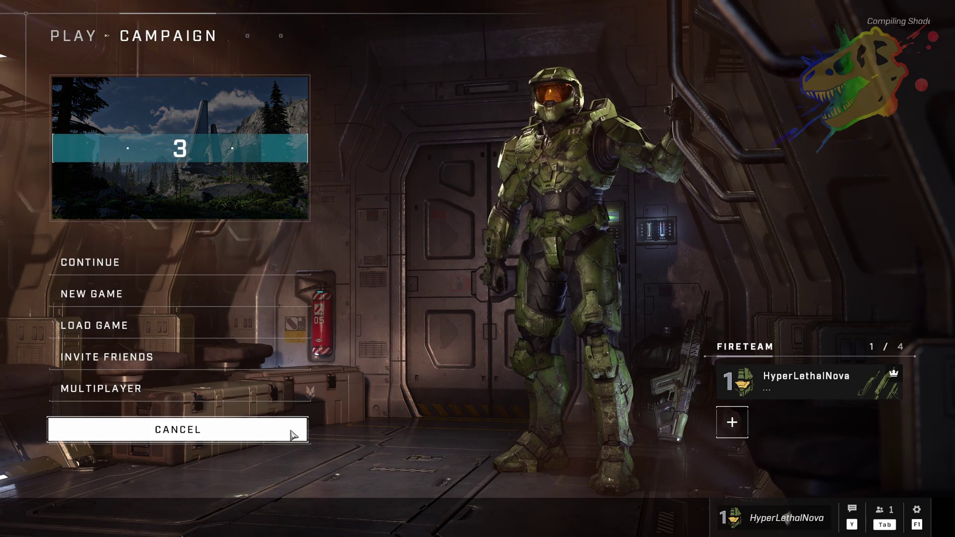